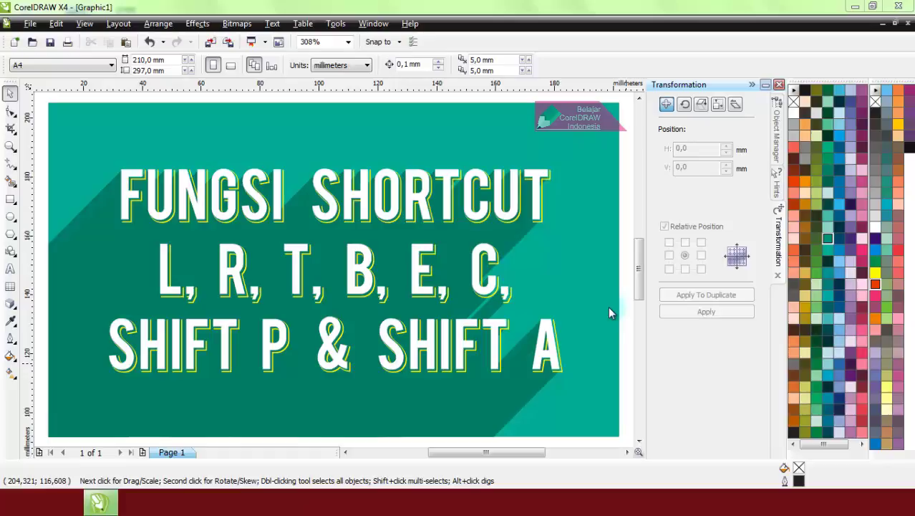
Create a new blank A4 document (Graphic2) and zoom in to 200%
click(29, 24)
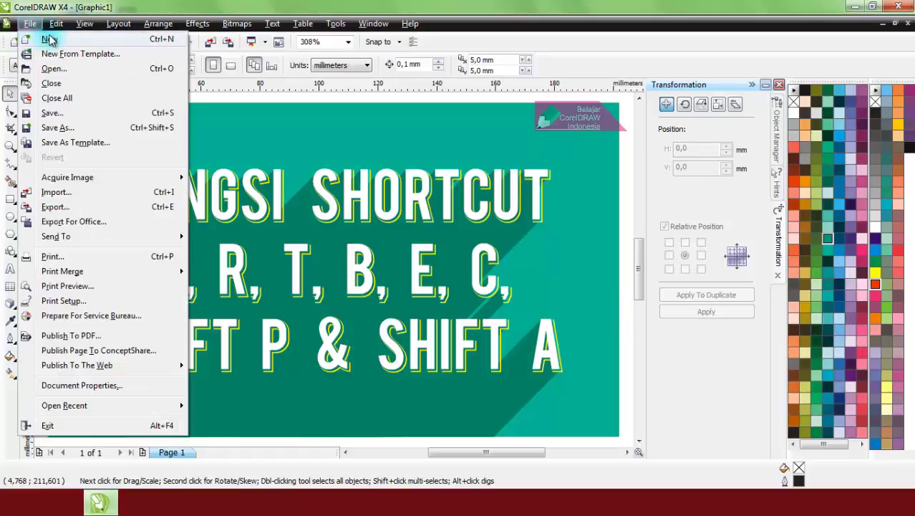
click(49, 39)
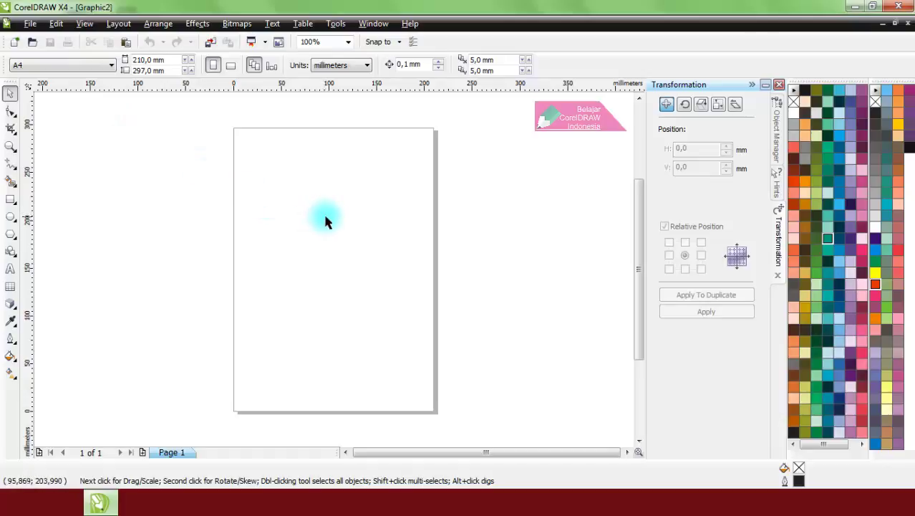
scroll(321, 210, up, 1)
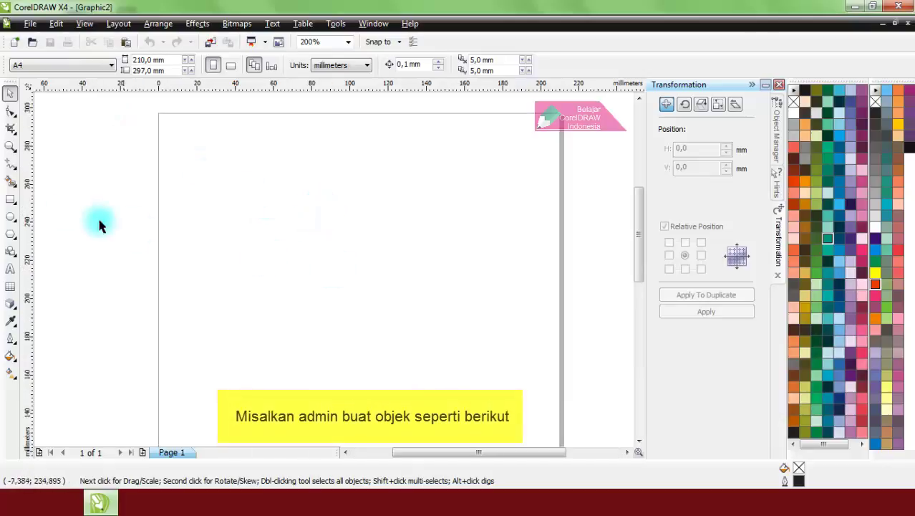
Draw a small circle near the page's top-left, filled cyan with no outline
click(13, 218)
click(36, 221)
drag(174, 168, 233, 227)
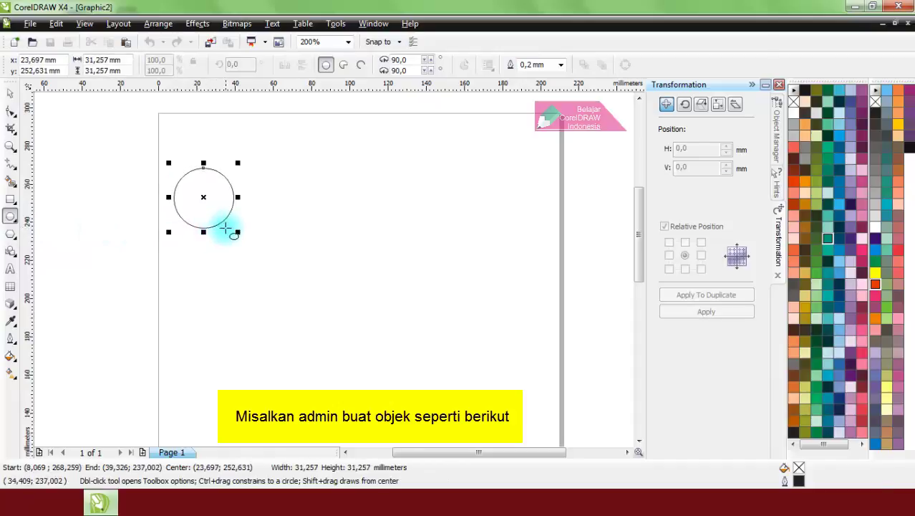
click(877, 250)
click(560, 64)
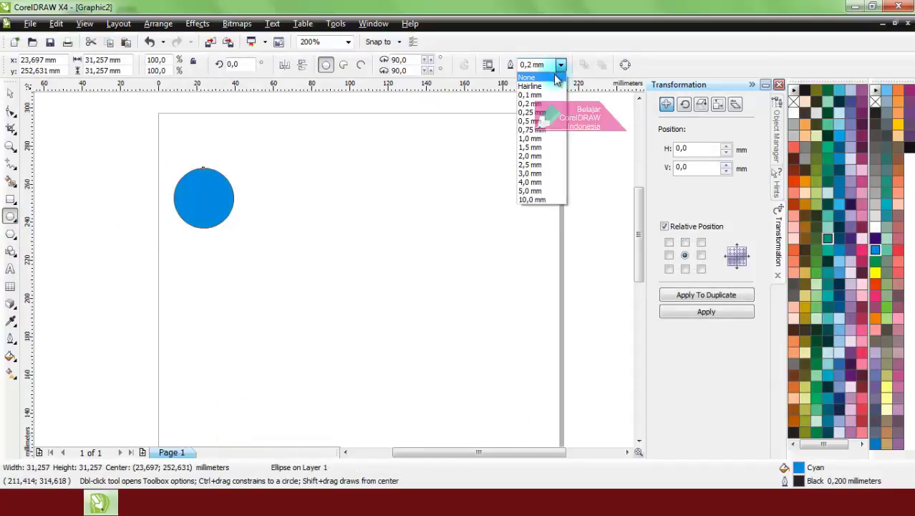
click(555, 78)
click(10, 93)
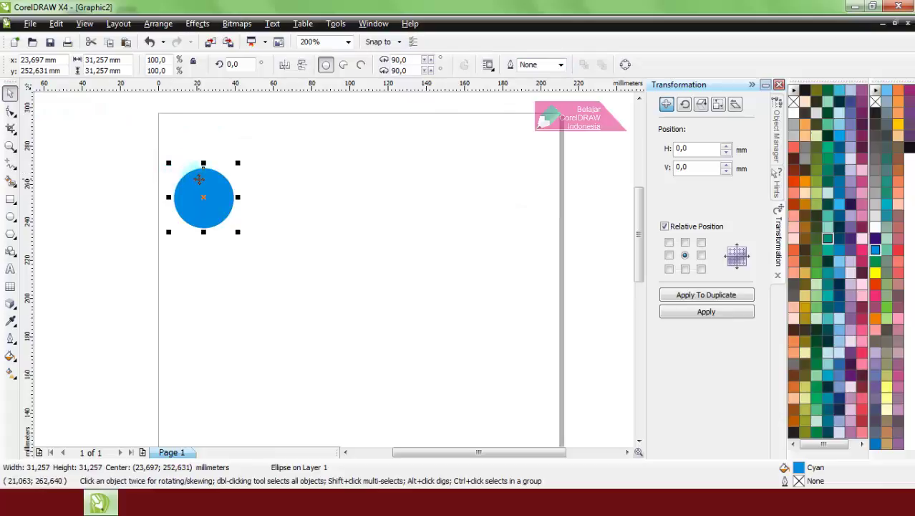
Copy the circle and paste two copies, moving each to the right in a row
right_click(199, 179)
click(251, 262)
right_click(283, 177)
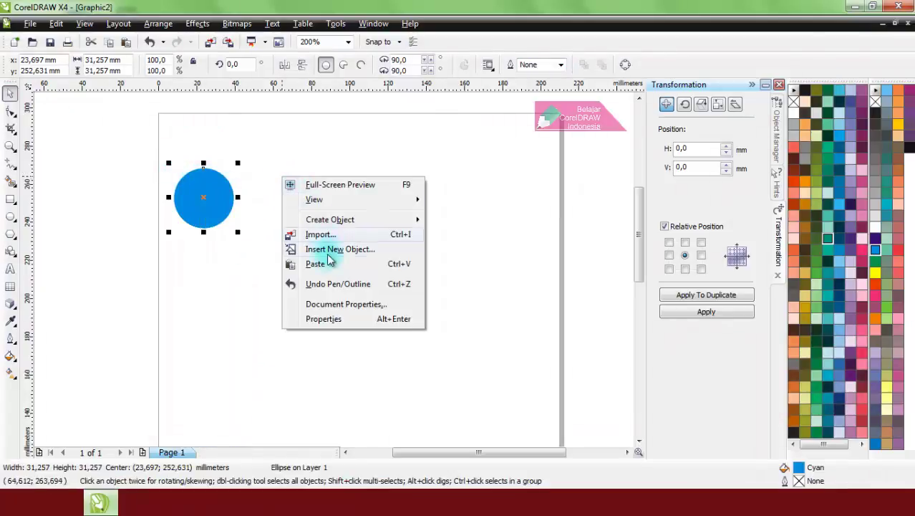
click(319, 263)
mouse_move(216, 195)
mouse_down()
mouse_move(278, 205)
mouse_move(283, 195)
mouse_up()
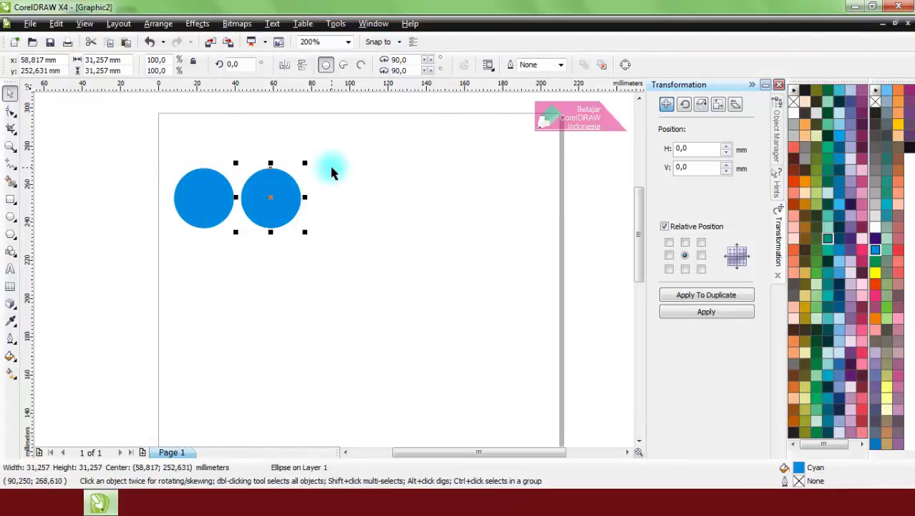
right_click(335, 171)
click(369, 256)
drag(205, 198, 359, 204)
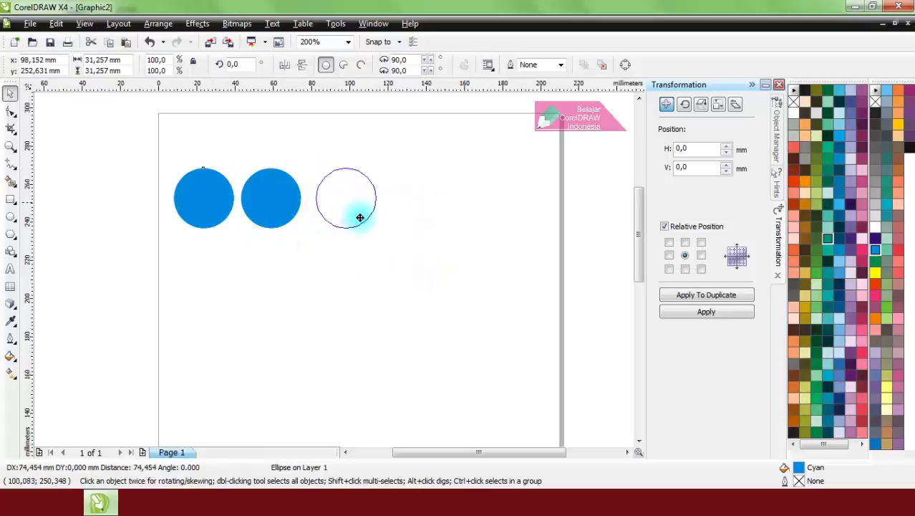
Paste two more copies to extend the uneven row to five circles
right_click(292, 152)
click(341, 239)
drag(231, 199, 445, 207)
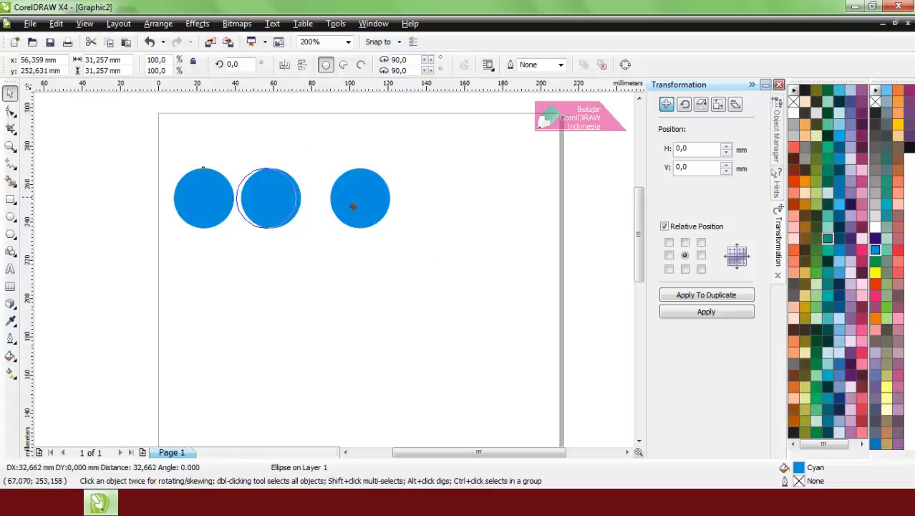
right_click(328, 144)
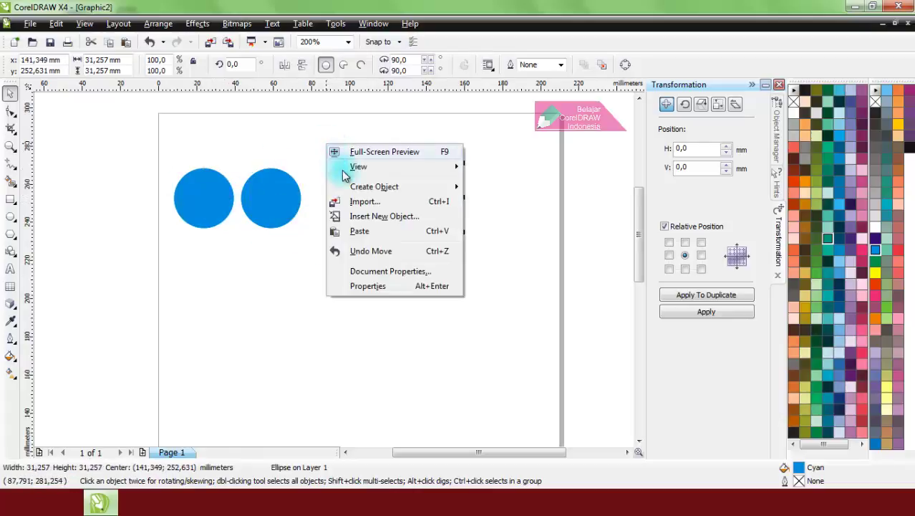
click(357, 237)
drag(215, 198, 538, 226)
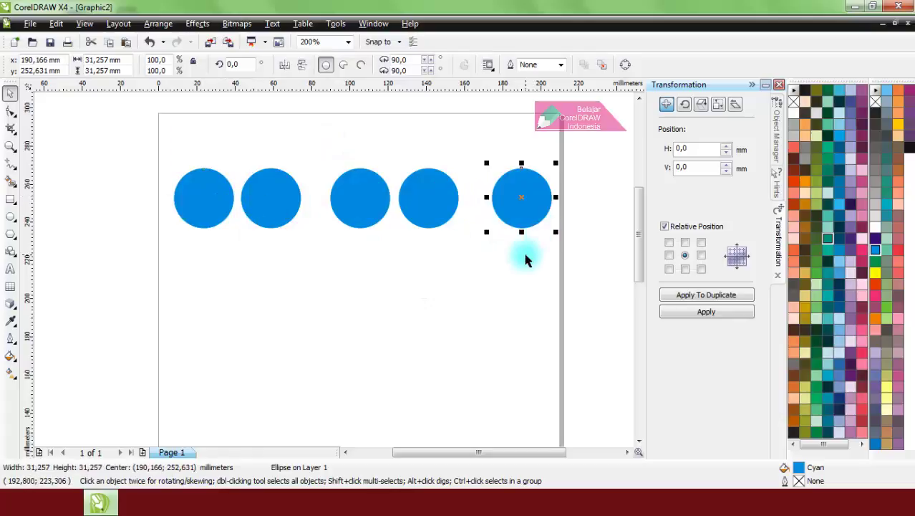
click(524, 249)
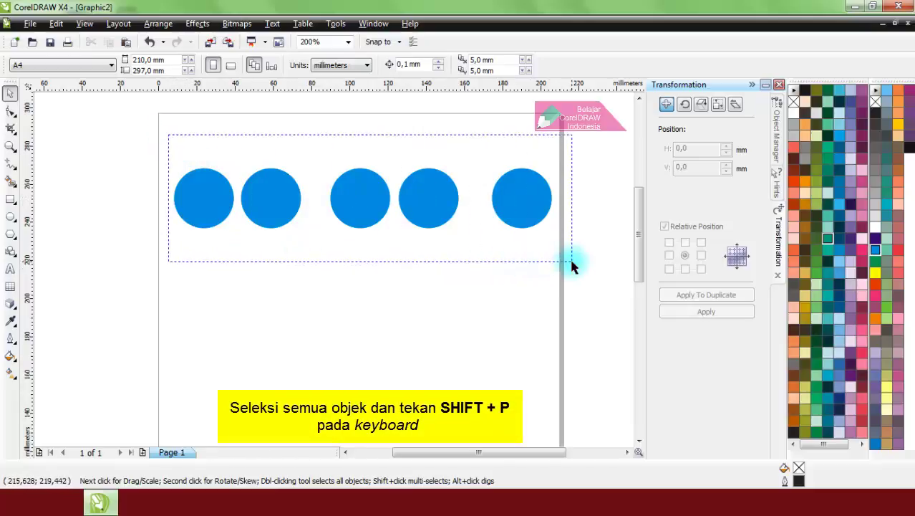
Select all five circles and distribute them evenly horizontally with Shift+P
drag(220, 213, 572, 266)
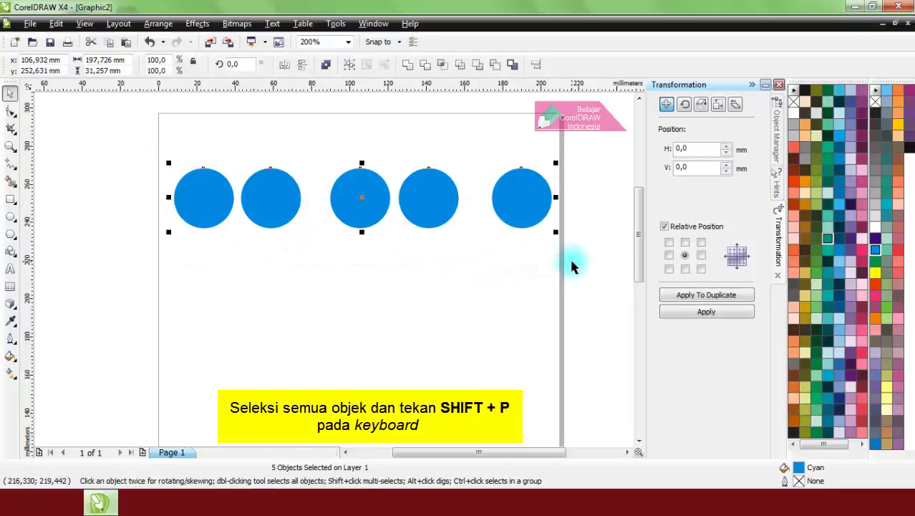
key(shift+p)
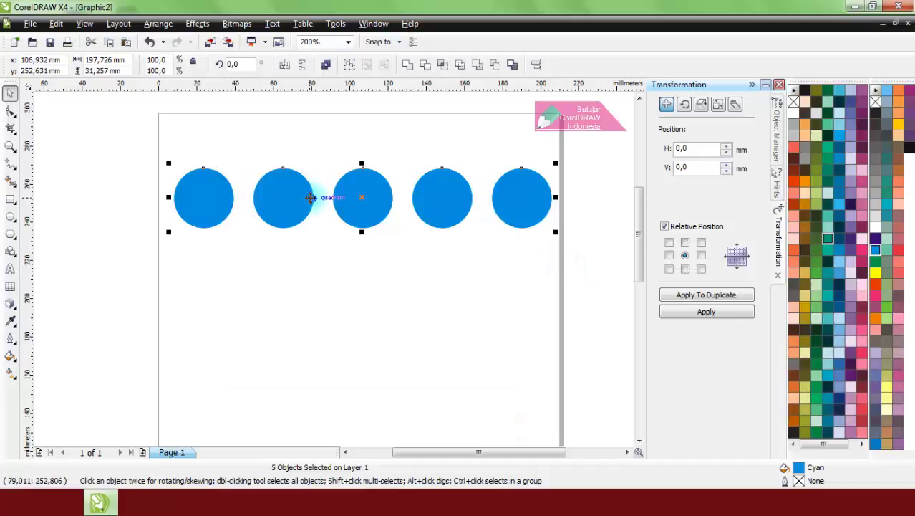
click(483, 264)
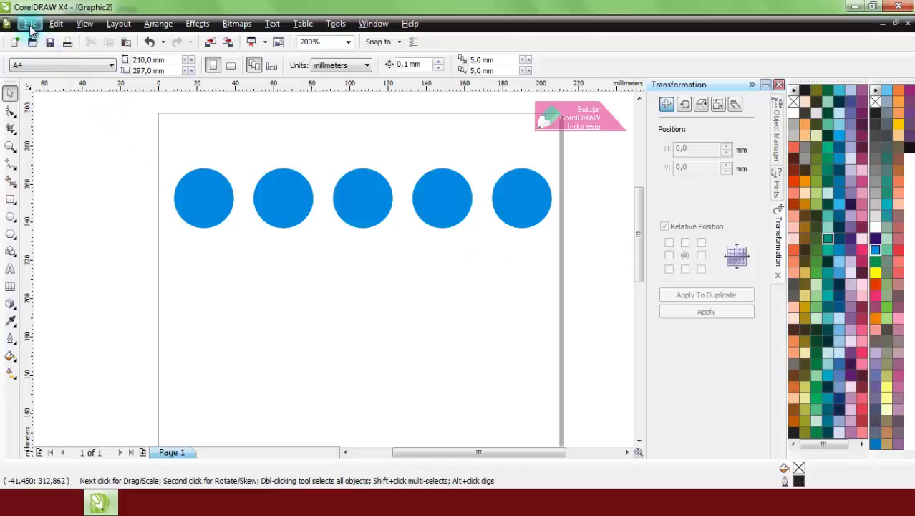
Delete the row of five circles
click(30, 23)
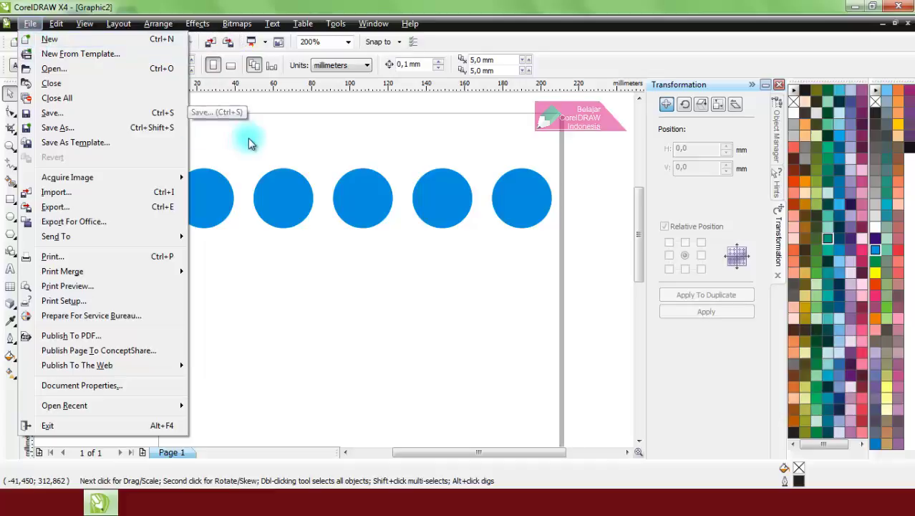
click(167, 138)
drag(169, 139, 548, 268)
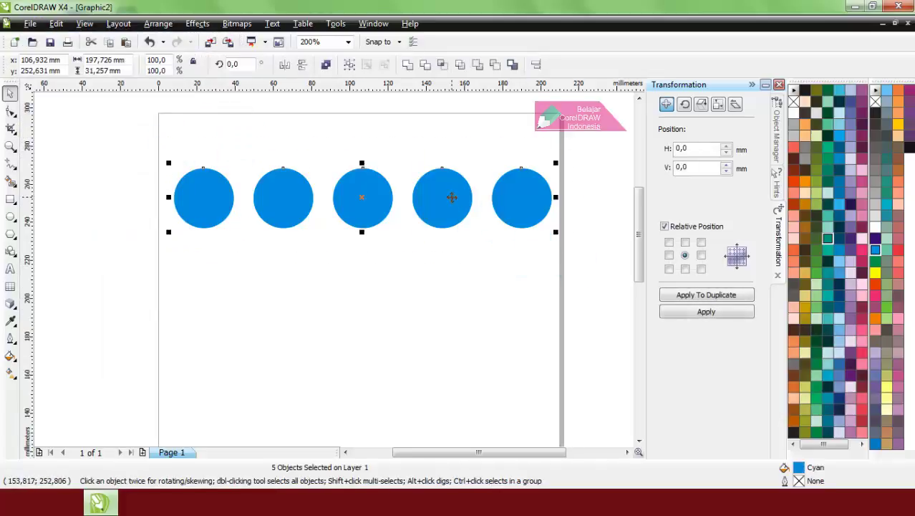
right_click(449, 197)
click(486, 294)
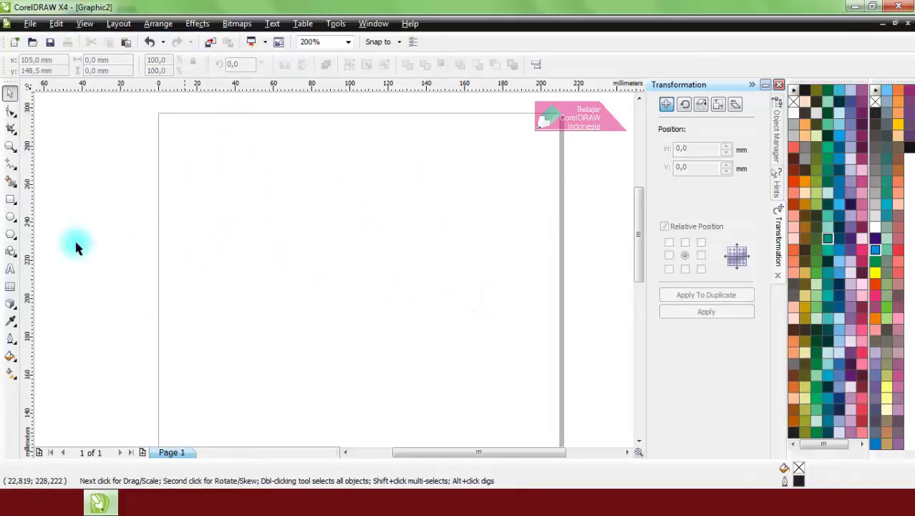
Draw a new circle near the top centre, filled cyan with no outline
click(10, 215)
drag(314, 128, 383, 197)
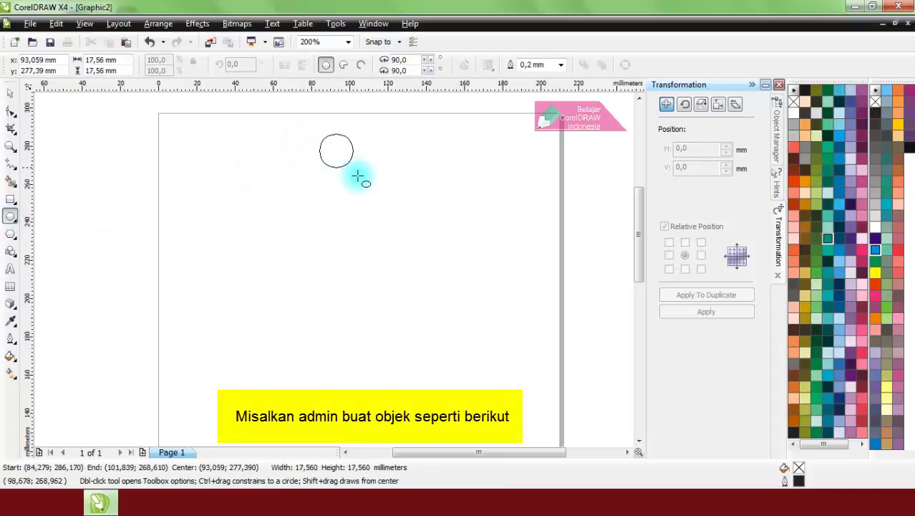
click(875, 254)
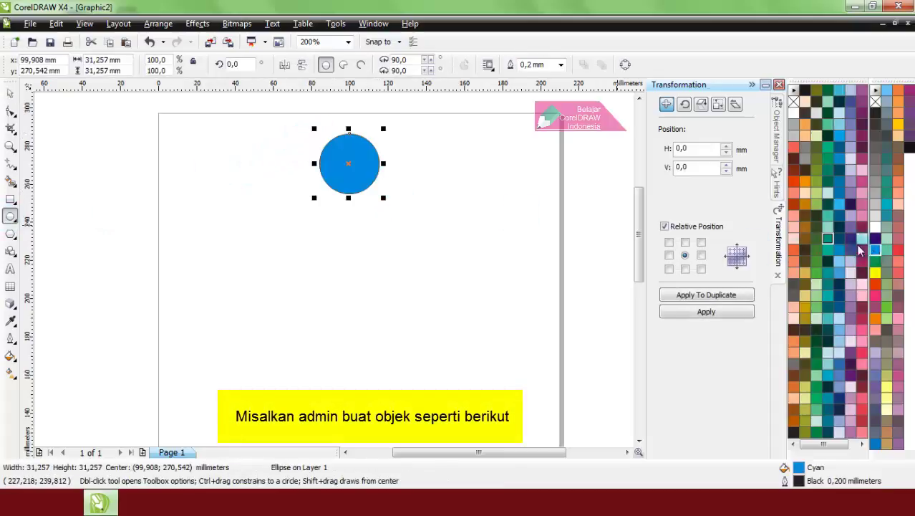
click(561, 64)
click(550, 77)
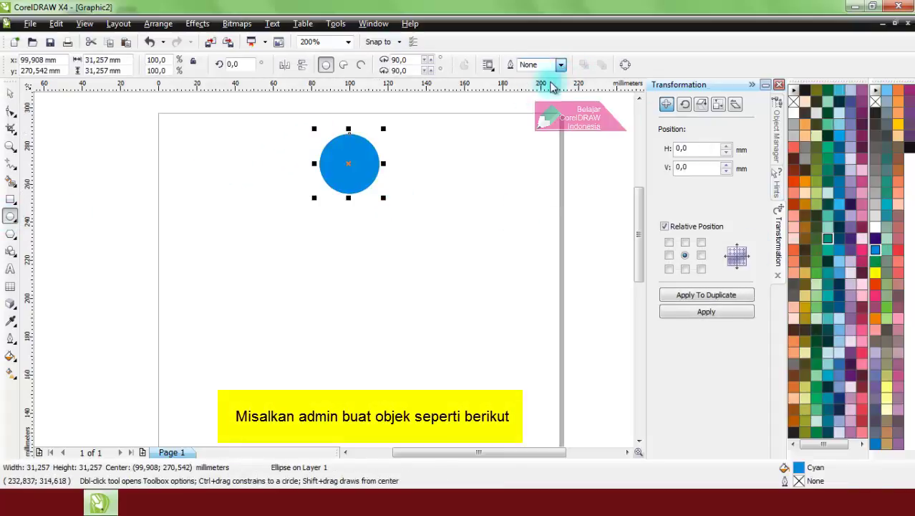
click(10, 92)
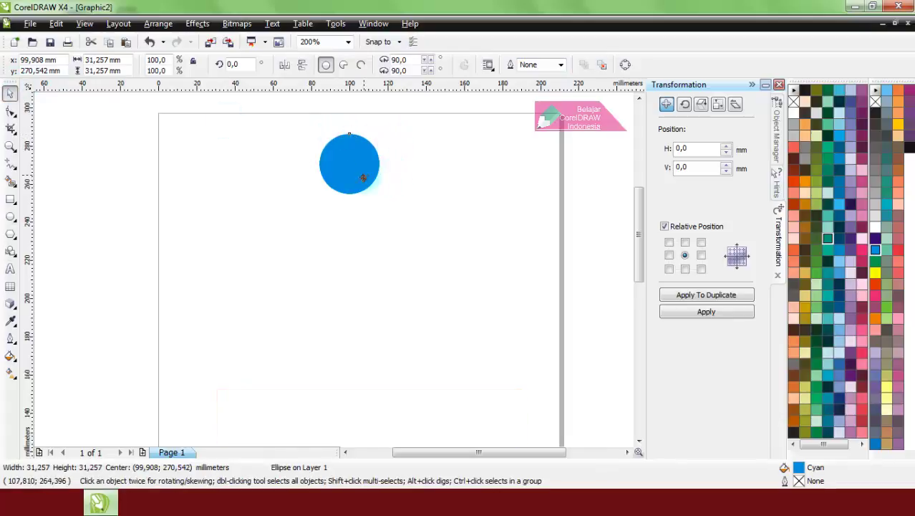
Duplicate the circle downward several times at uneven gaps to form a column
drag(377, 172, 377, 238)
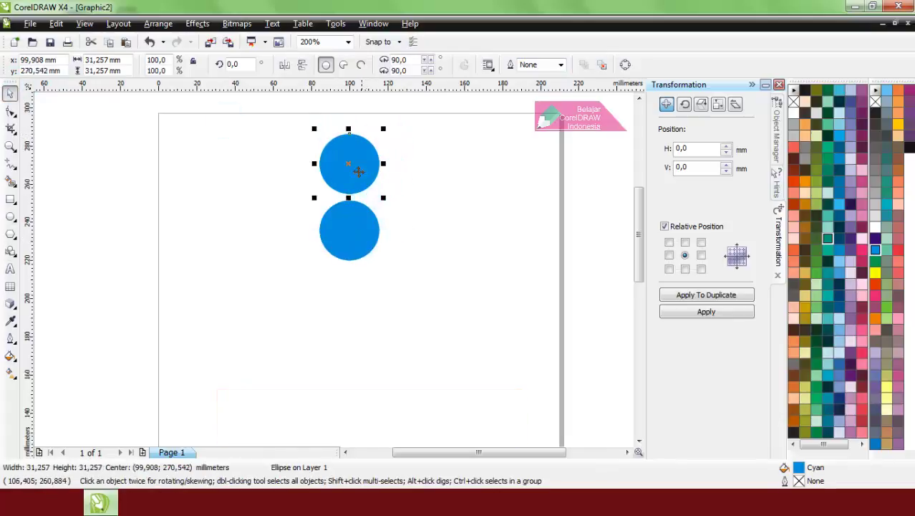
drag(358, 172, 366, 381)
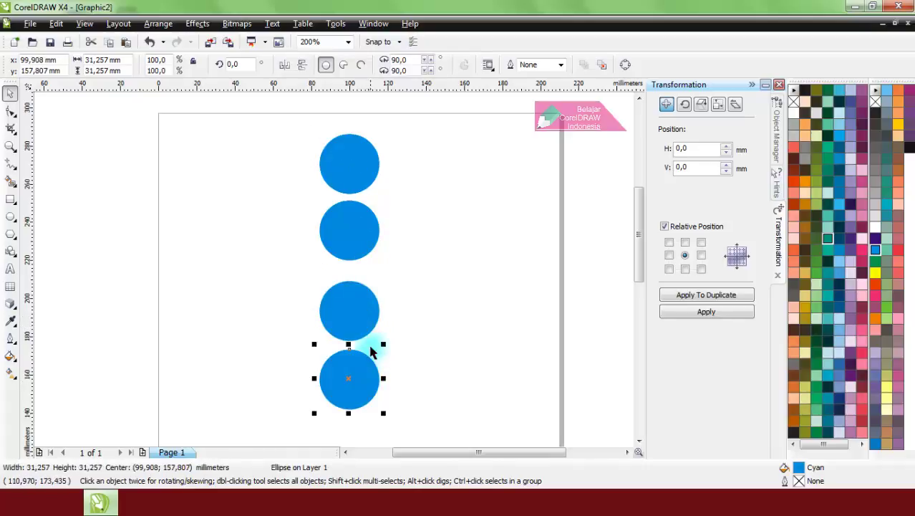
key(Tab)
key(F3)
drag(339, 193, 328, 358)
Drop the fifth circle copy at the bottom and set the zoom to 175%
click(349, 42)
text(175)
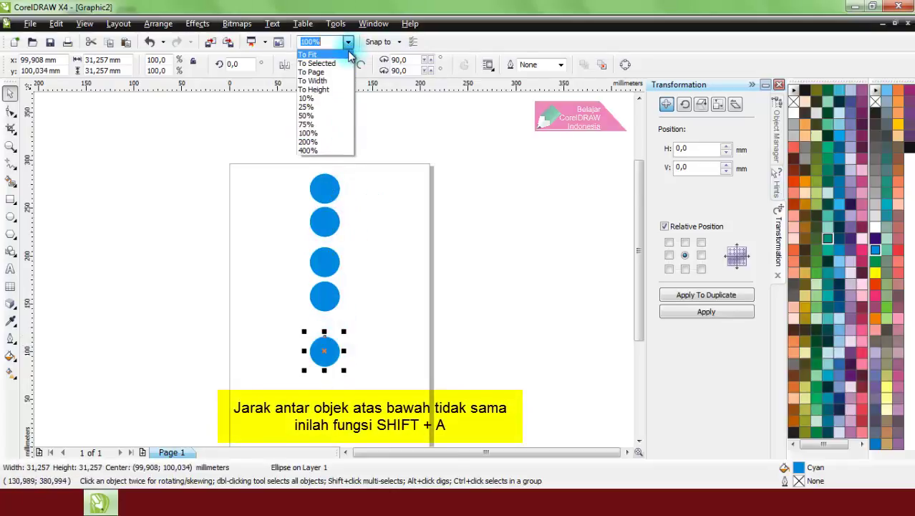
key(Return)
click(435, 185)
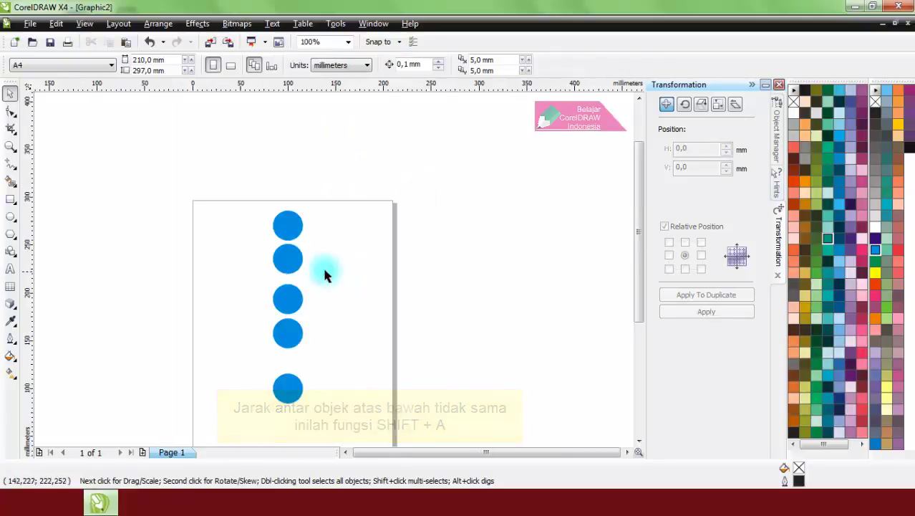
key(F3)
Select all five circles and distribute them evenly vertically with Shift+A
drag(253, 184, 320, 405)
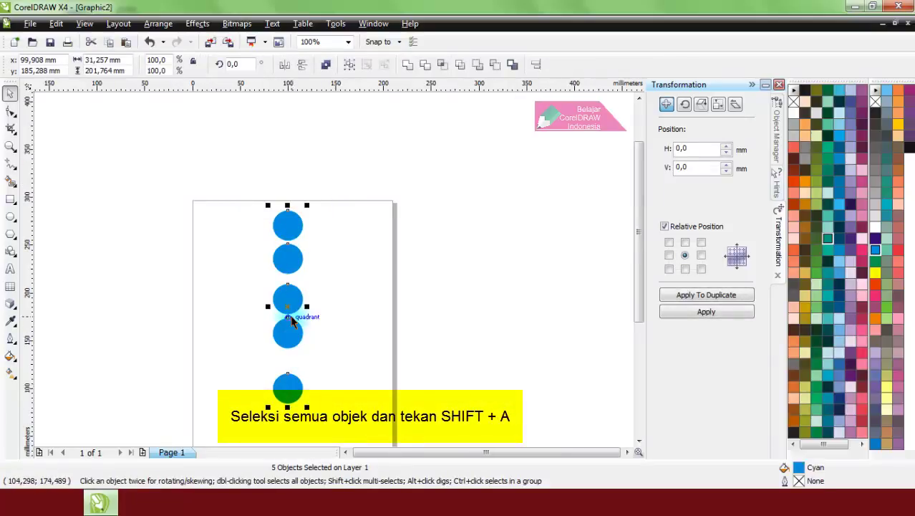
click(348, 42)
click(322, 133)
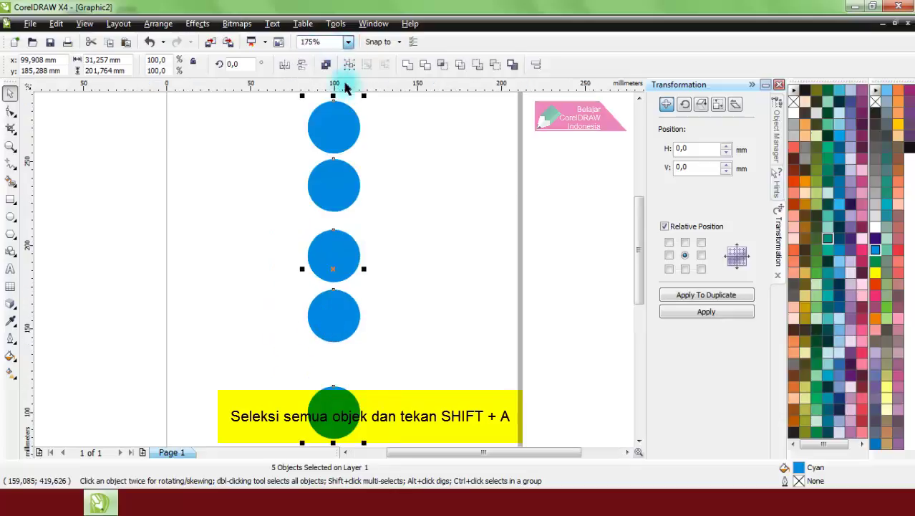
key(shift+a)
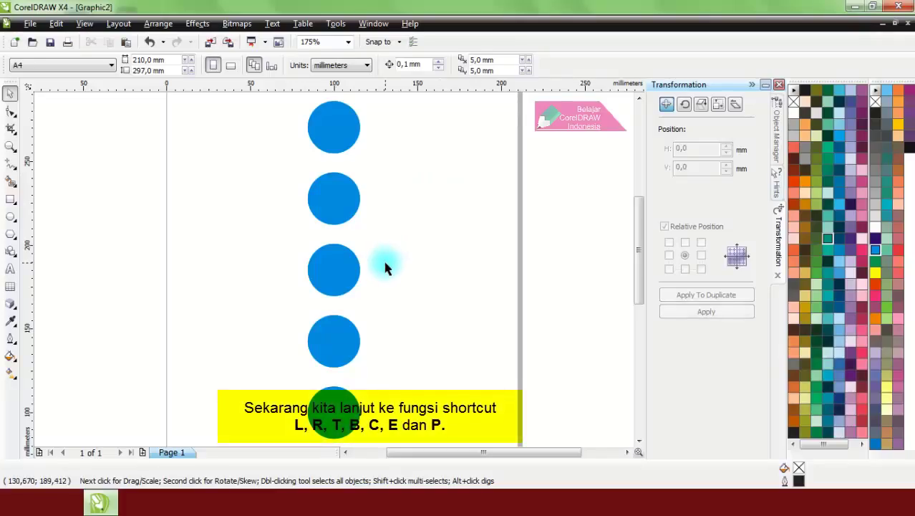
Marquee-select the column of five circles and delete them via the context menu
scroll(385, 266, down, 2)
drag(262, 161, 372, 376)
right_click(304, 271)
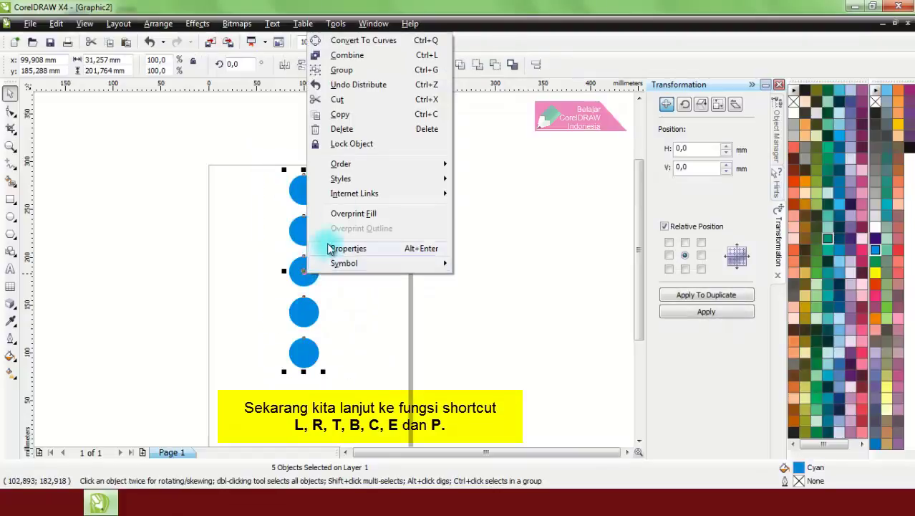
click(341, 128)
scroll(302, 247, up, 2)
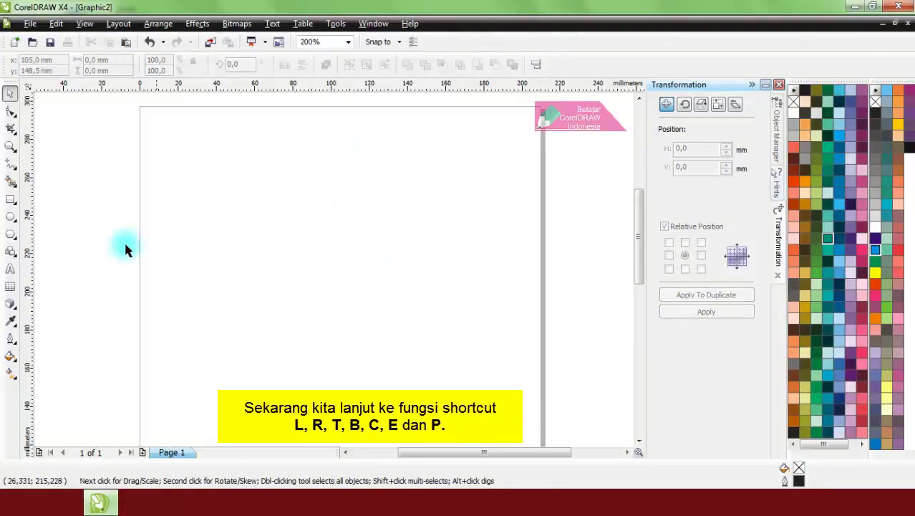
Draw a square near the page's top-left, filled cyan with no outline
double_click(10, 199)
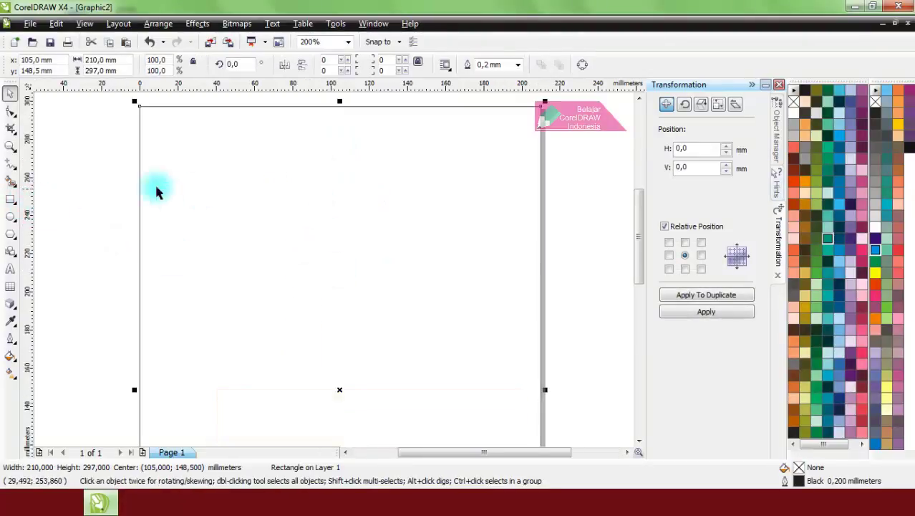
key(Delete)
click(10, 199)
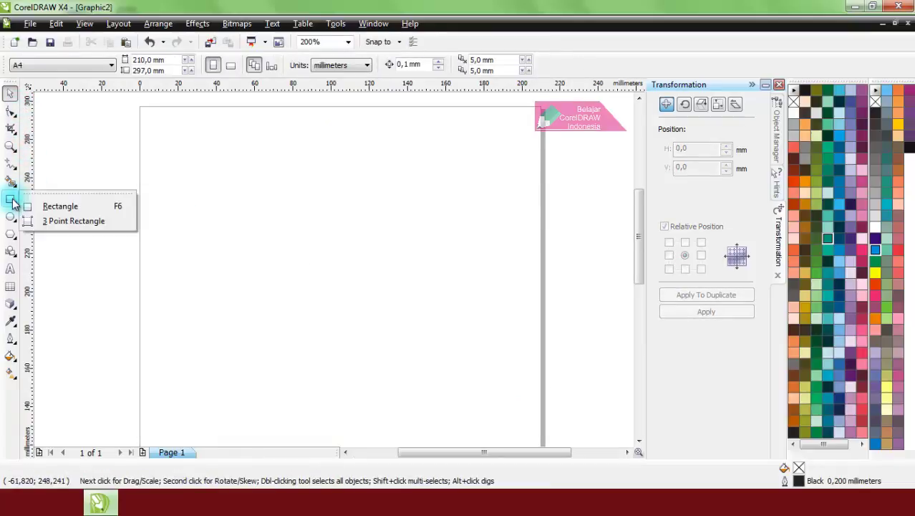
click(36, 199)
drag(148, 178, 210, 239)
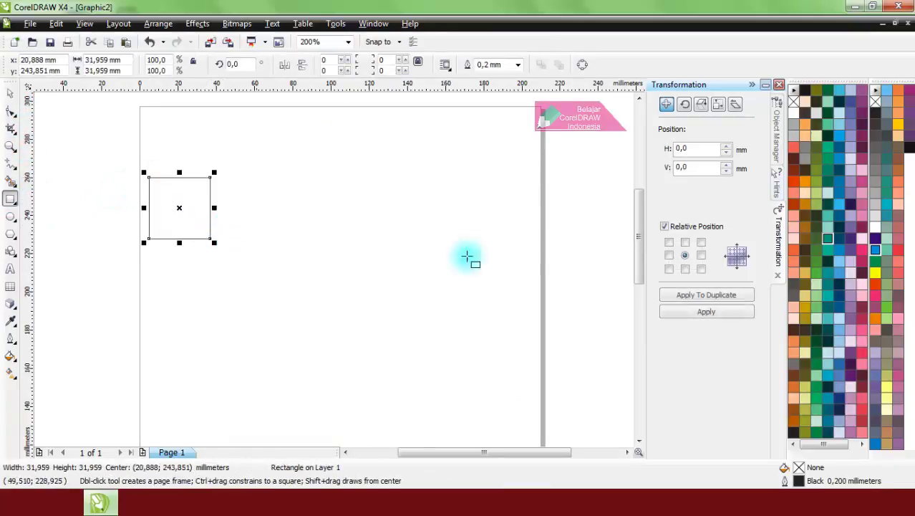
click(875, 249)
click(518, 64)
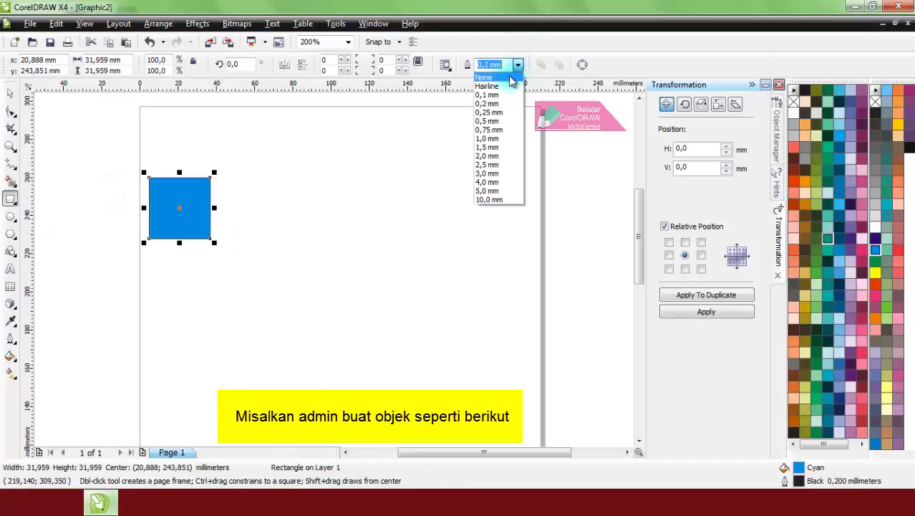
click(494, 75)
click(10, 93)
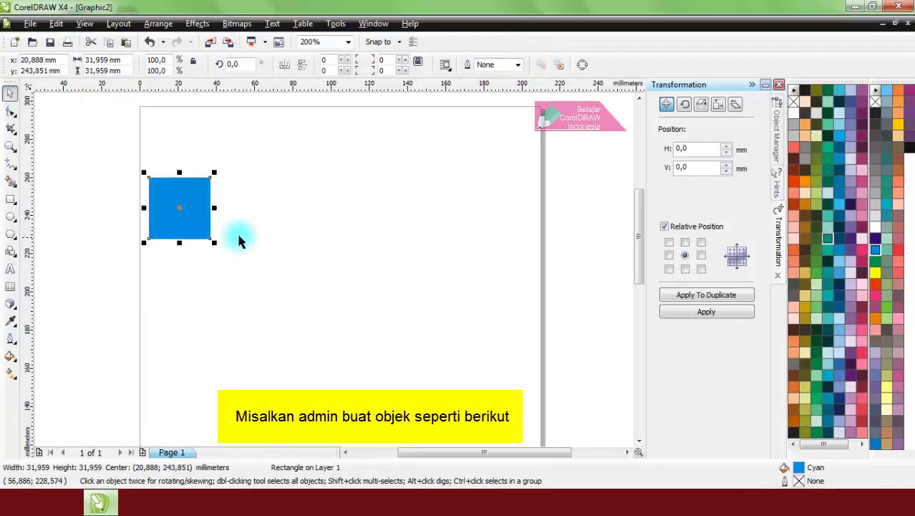
Place a copy of the square to its right, resize it and colour it green
mouse_move(200, 227)
mouse_down()
mouse_move(288, 230)
mouse_move(275, 215)
mouse_up()
scroll(266, 204, up, 1)
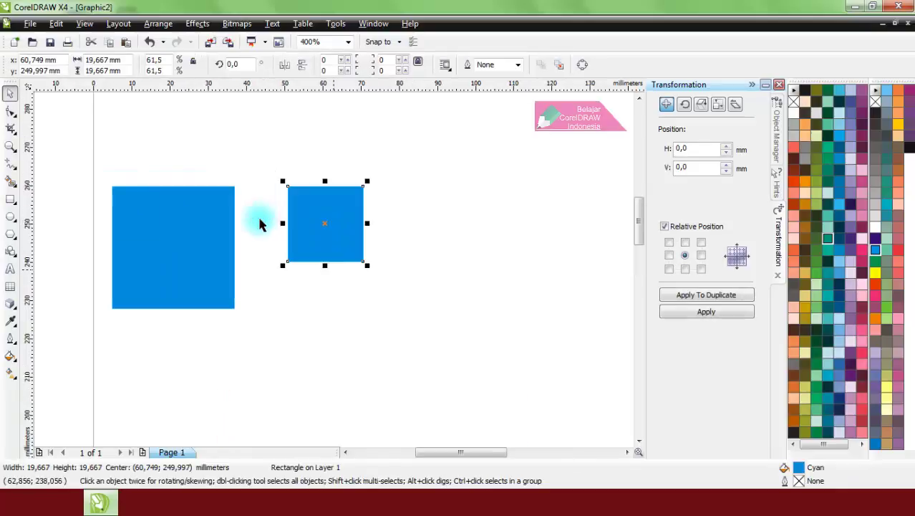
drag(366, 265, 389, 287)
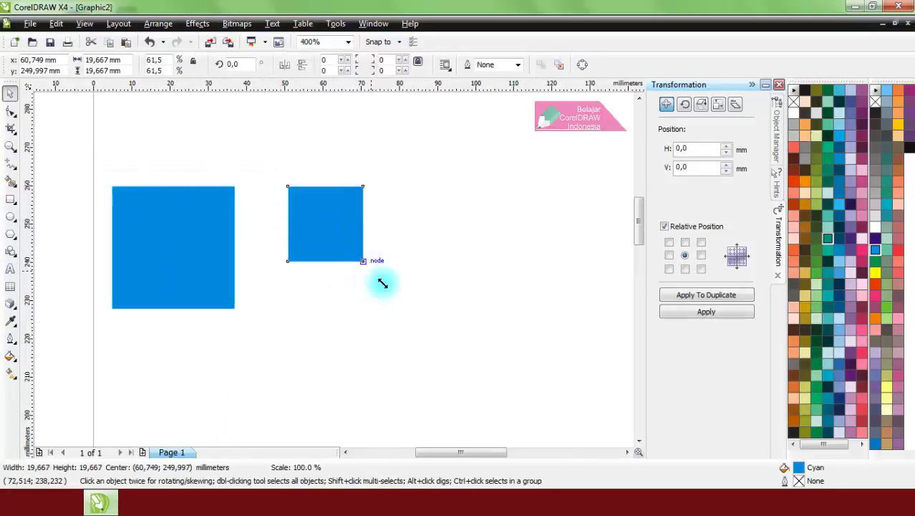
click(875, 261)
click(541, 257)
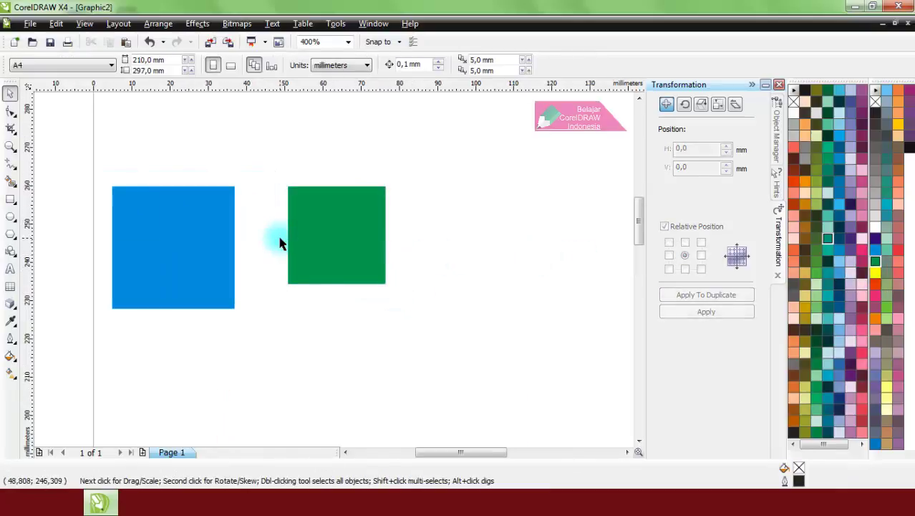
Add a smaller red square right of the green one
drag(204, 245, 448, 249)
key(ctrl+z)
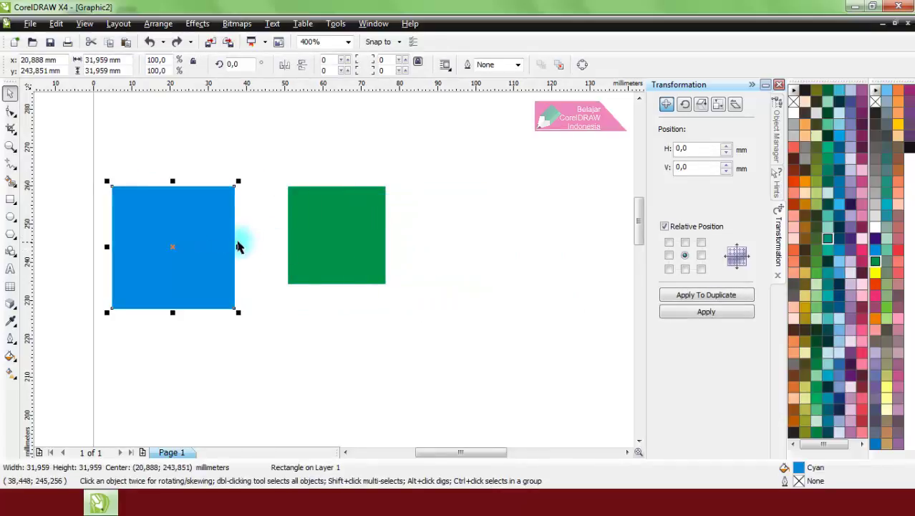
drag(239, 247, 550, 254)
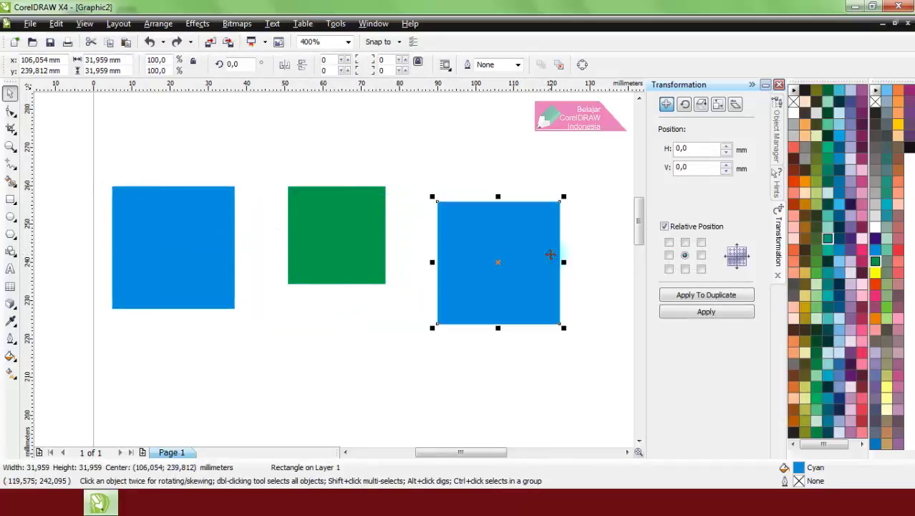
drag(368, 233, 370, 252)
click(535, 258)
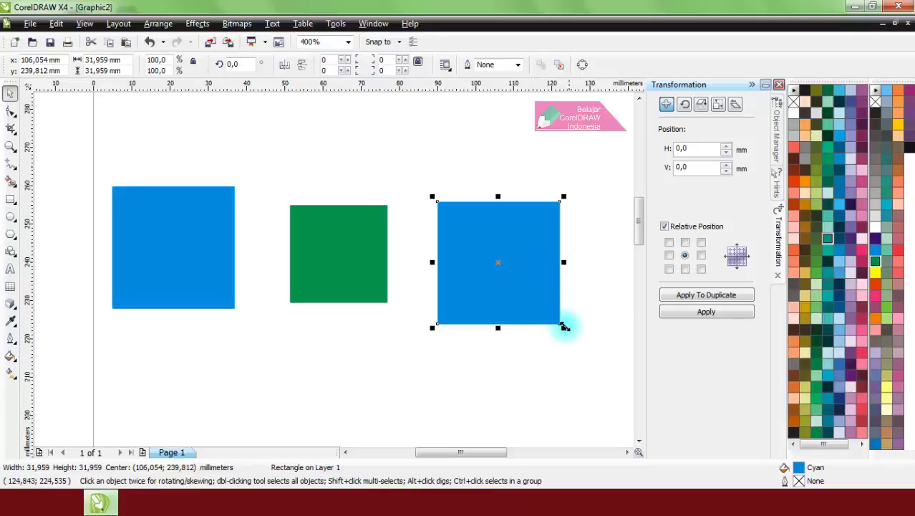
mouse_move(563, 327)
mouse_down()
mouse_move(525, 301)
mouse_move(509, 273)
mouse_up()
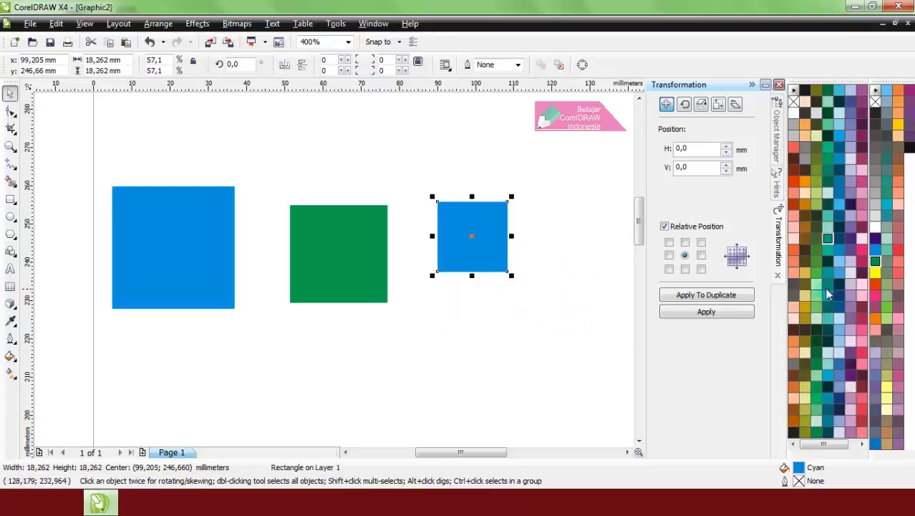
click(874, 284)
click(540, 310)
Select all three squares and move them right and down together
scroll(333, 275, down, 1)
scroll(333, 275, down, 1)
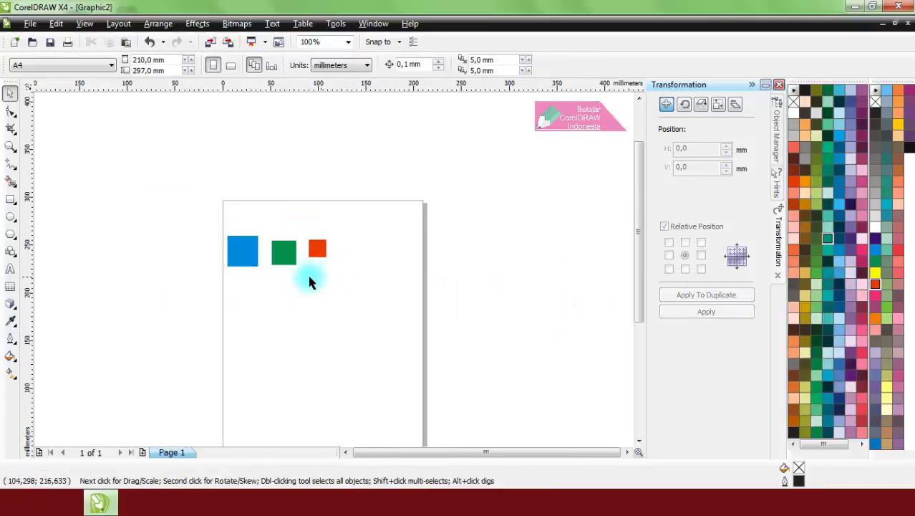
scroll(309, 281, up, 1)
drag(166, 182, 428, 284)
drag(291, 230, 384, 263)
Align the three squares' tops with T, then their bottom edges with B
click(383, 263)
scroll(384, 267, up, 1)
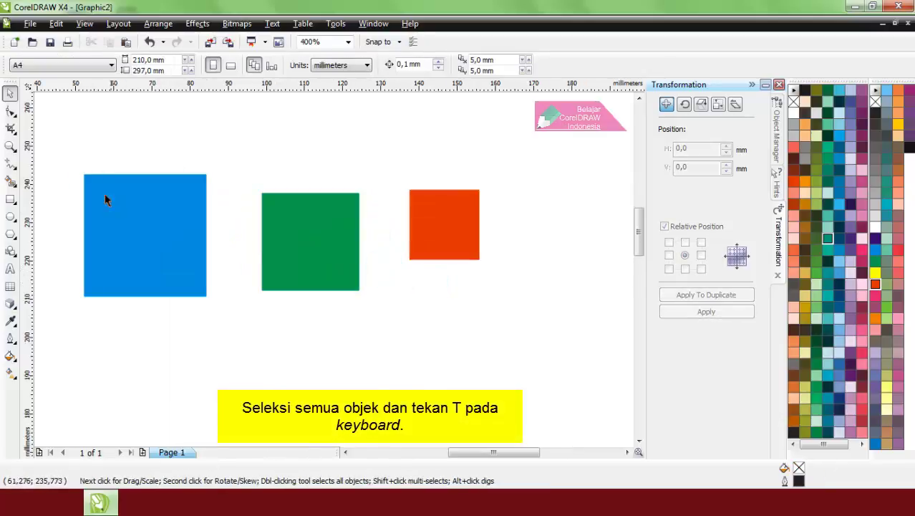
drag(68, 148, 458, 356)
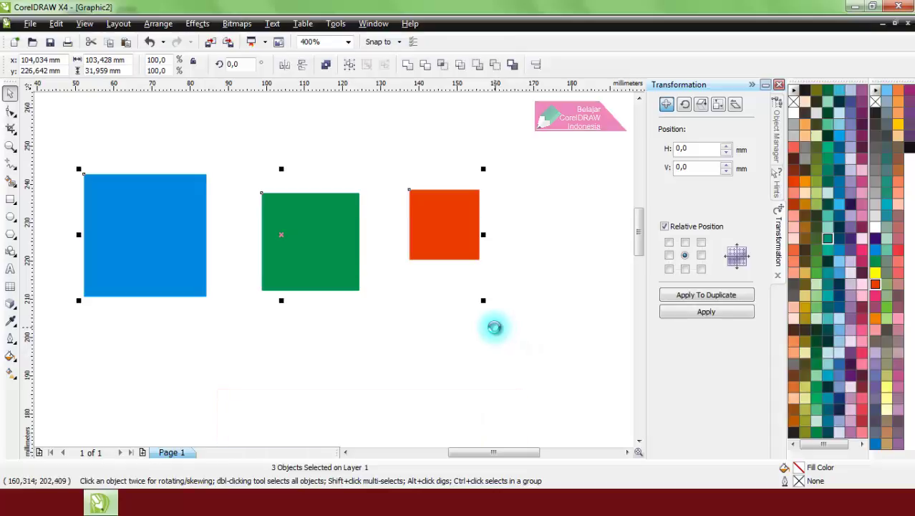
key(t)
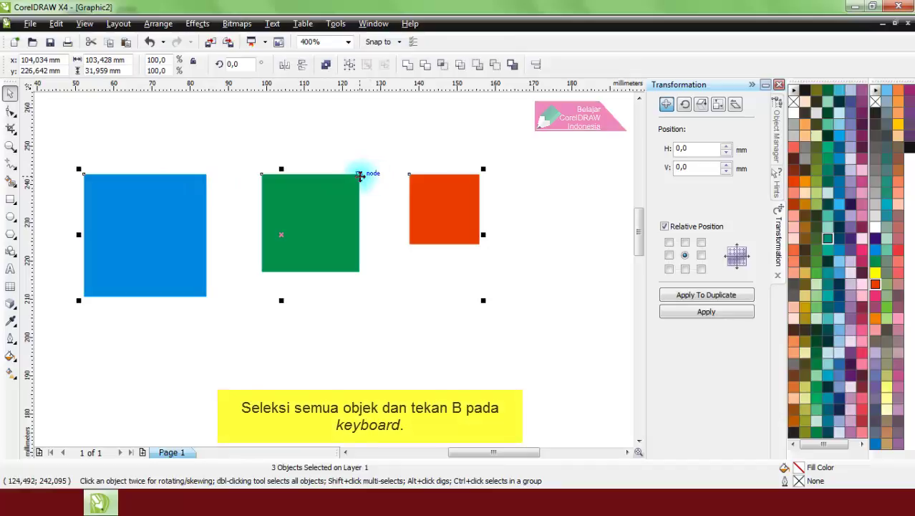
click(71, 138)
drag(71, 138, 536, 328)
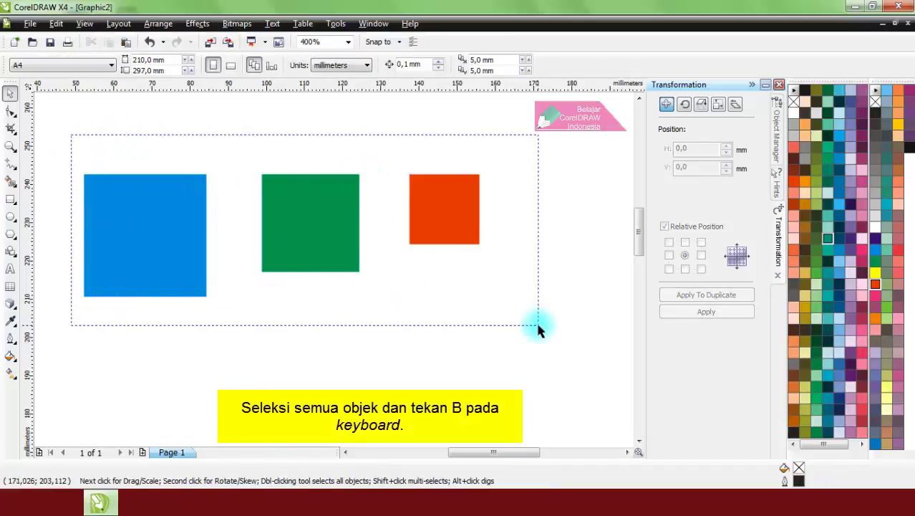
key(b)
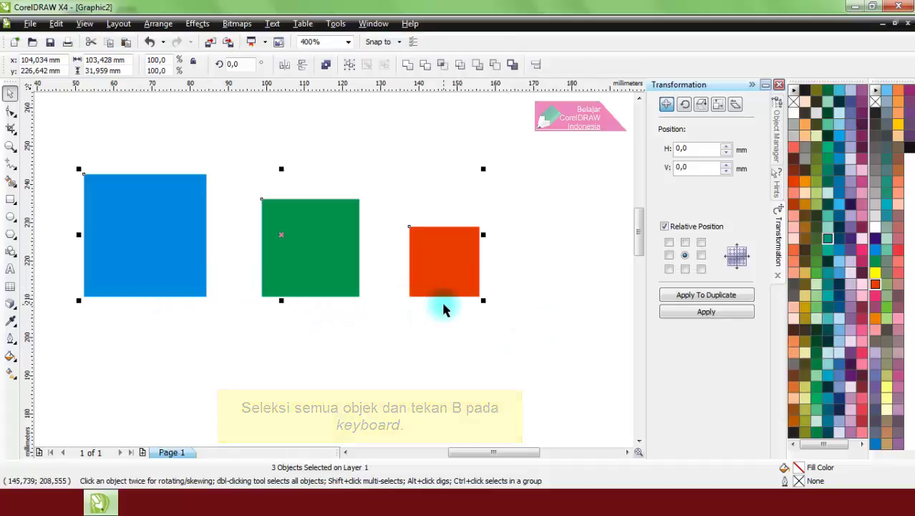
click(211, 314)
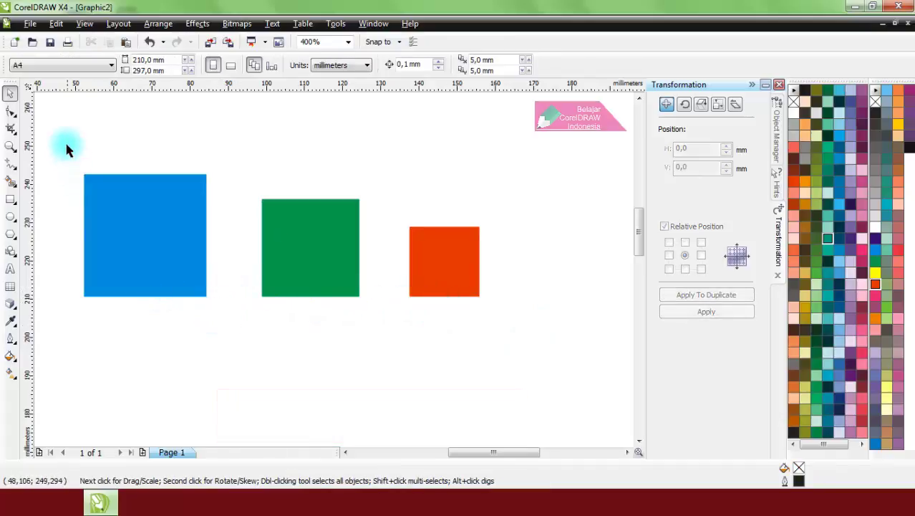
mouse_move(67, 145)
mouse_down()
mouse_move(194, 284)
mouse_move(519, 333)
mouse_up()
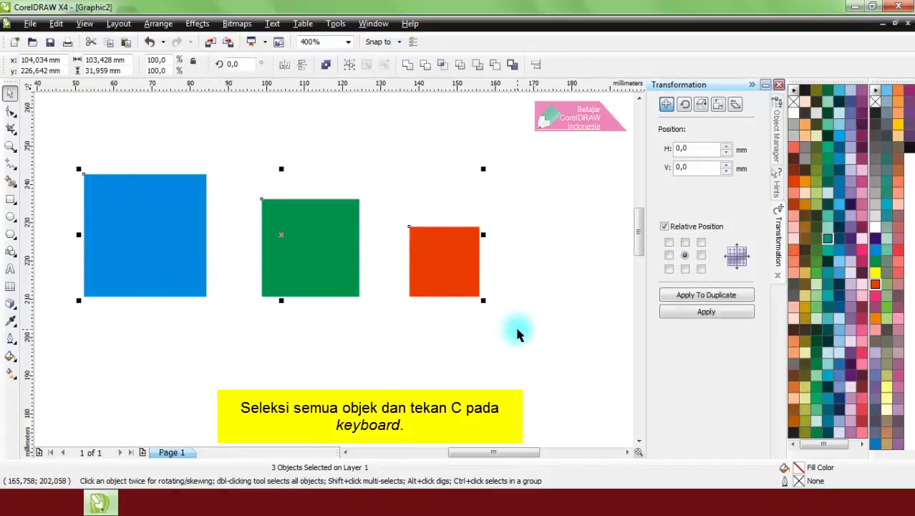
key(c)
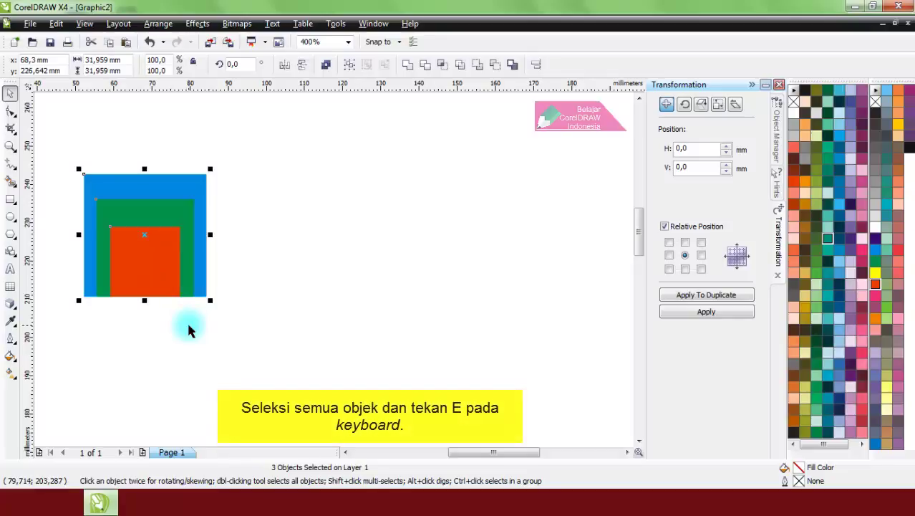
key(e)
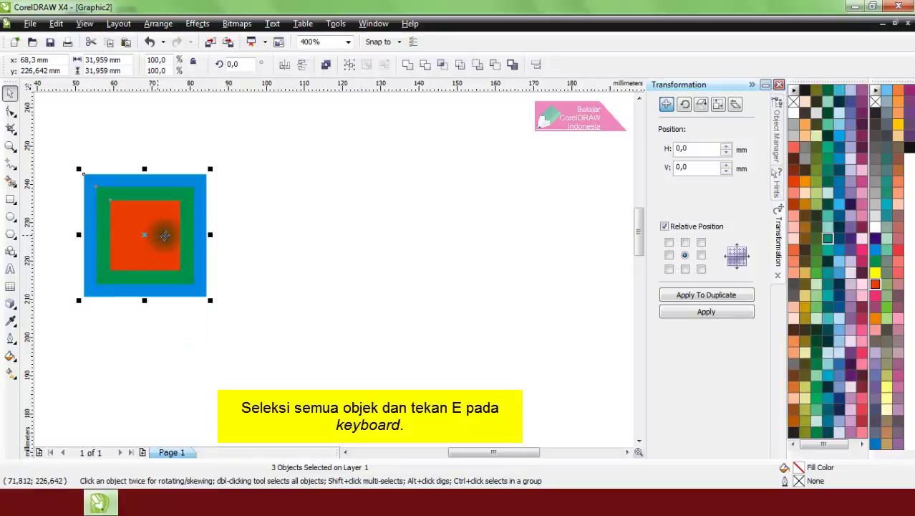
click(268, 241)
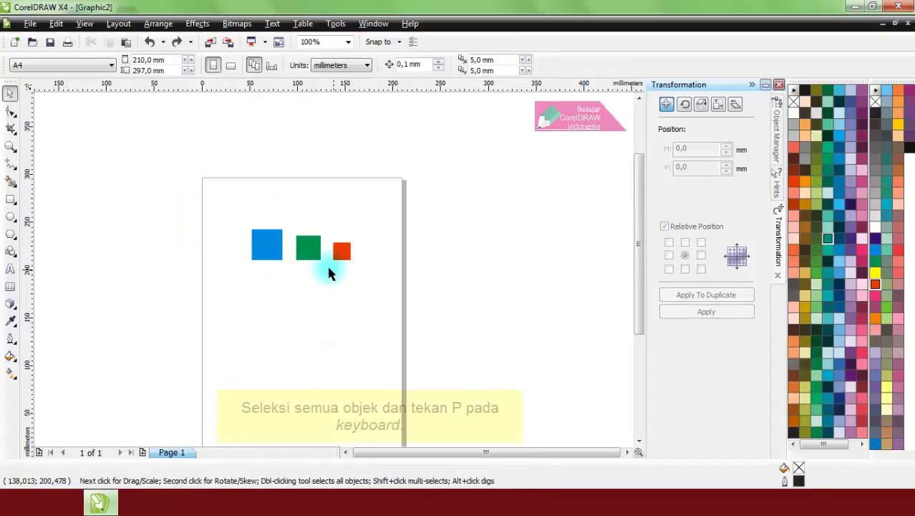
Select the three squares and press P to centre them concentrically on the page
drag(184, 194, 416, 297)
scroll(305, 258, up, 1)
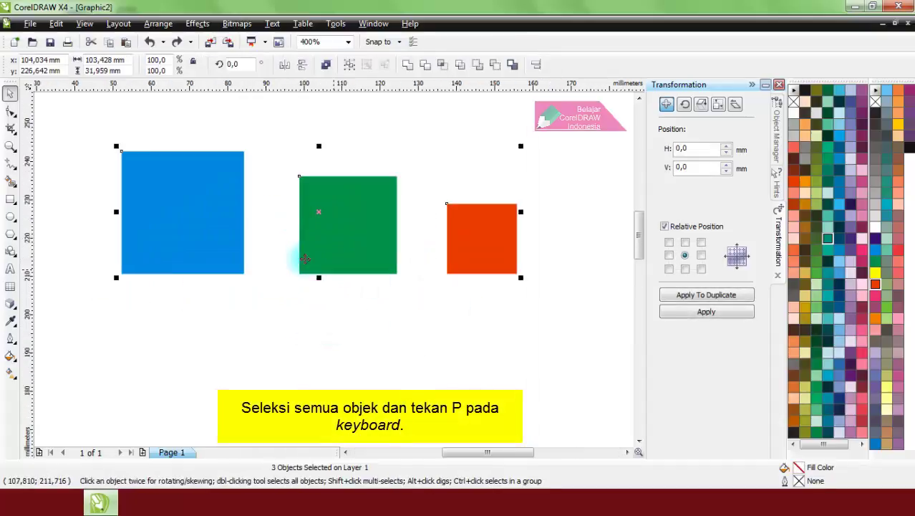
scroll(305, 258, down, 1)
scroll(305, 258, down, 1)
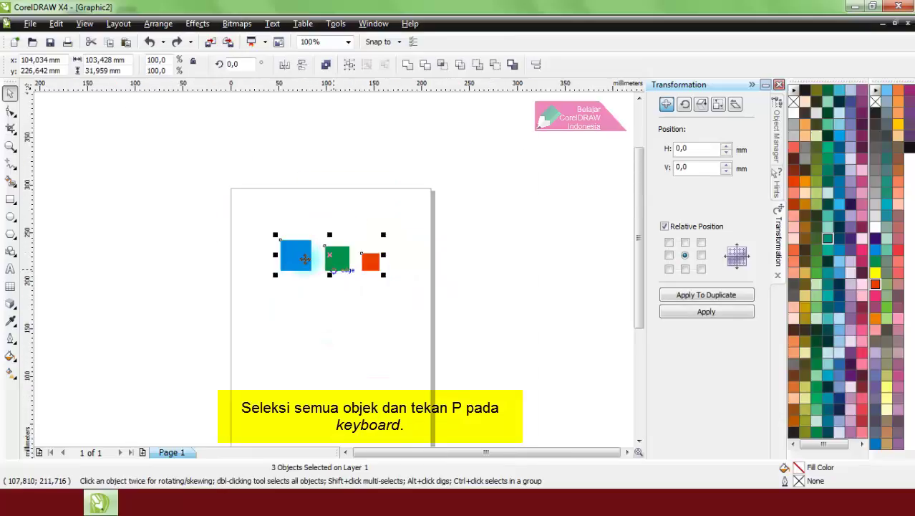
key(p)
scroll(330, 330, up, 2)
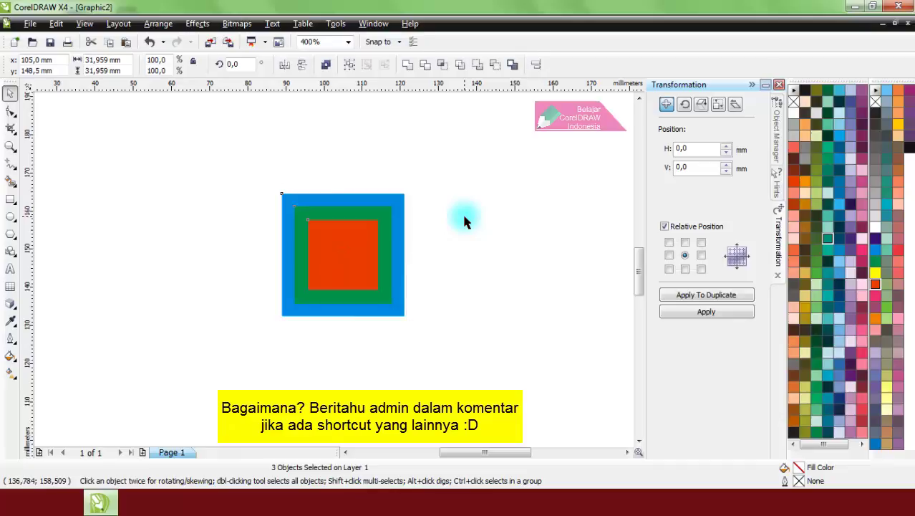
click(463, 222)
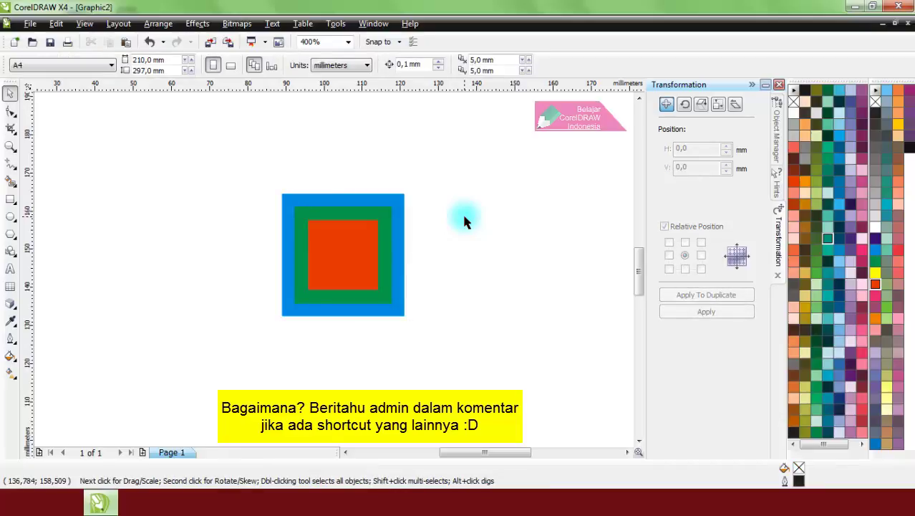